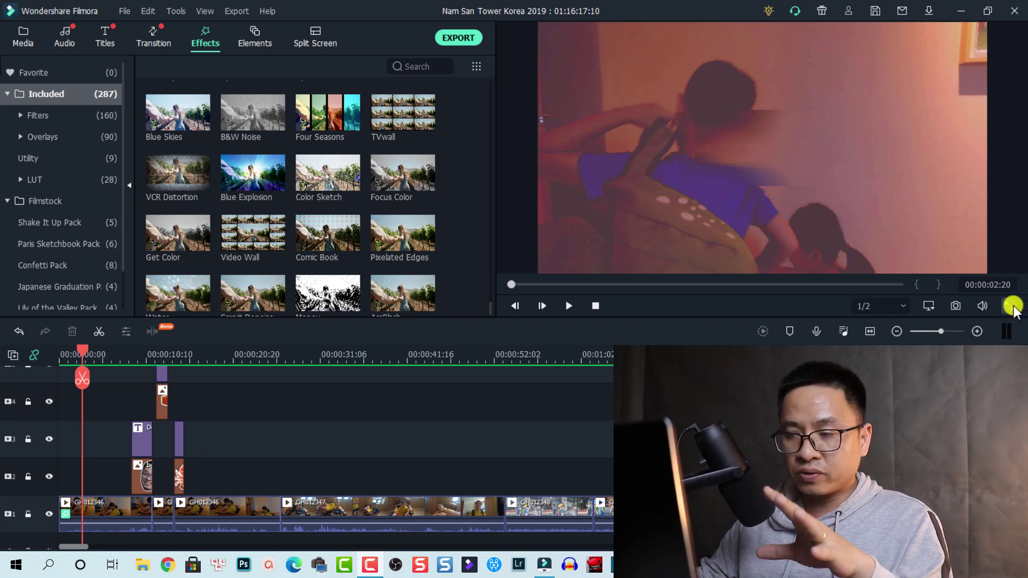
Play the preview full screen and exit, then shrink the timeline so the upper panels get taller.
click(1013, 307)
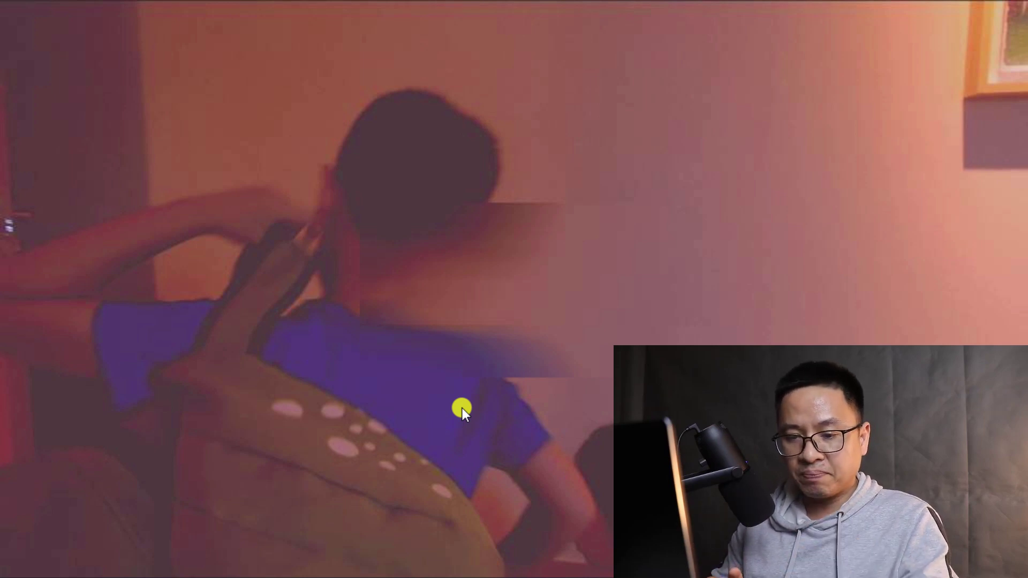
key(Escape)
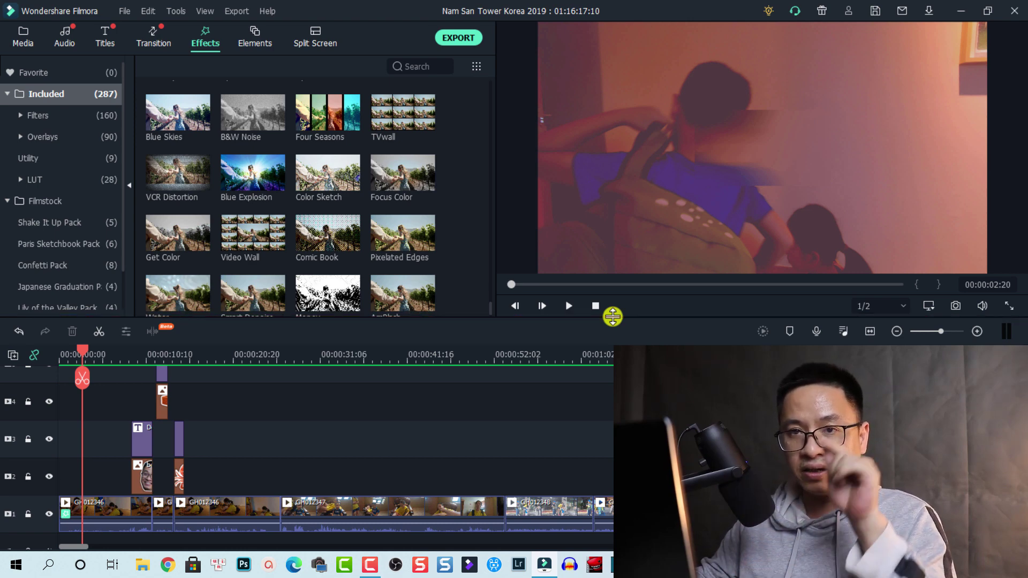
drag(613, 316, 606, 426)
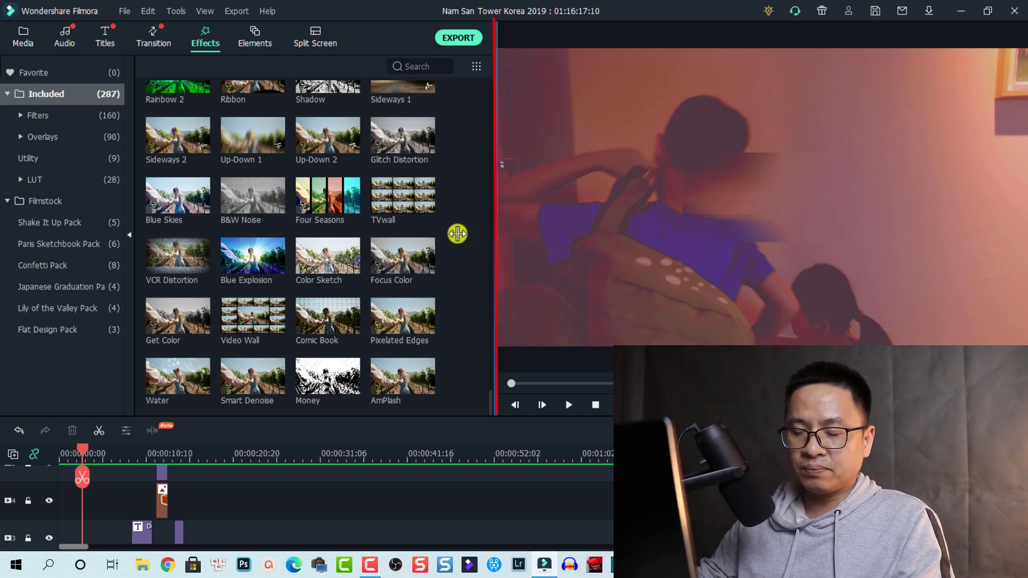
Widen the effects library over the preview, scroll it, then show the Media library's three images.
drag(490, 233, 771, 234)
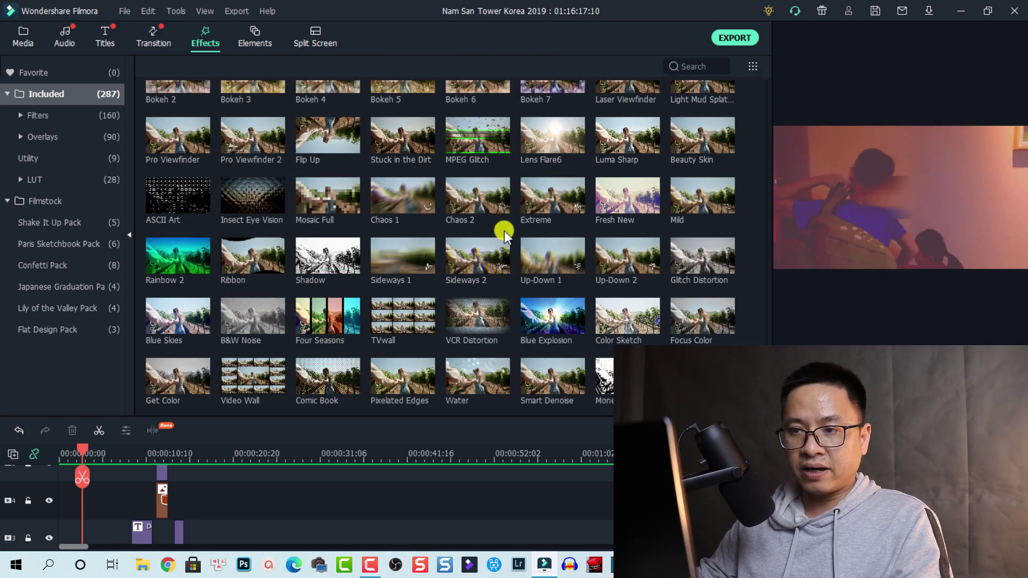
scroll(375, 209, down, 10)
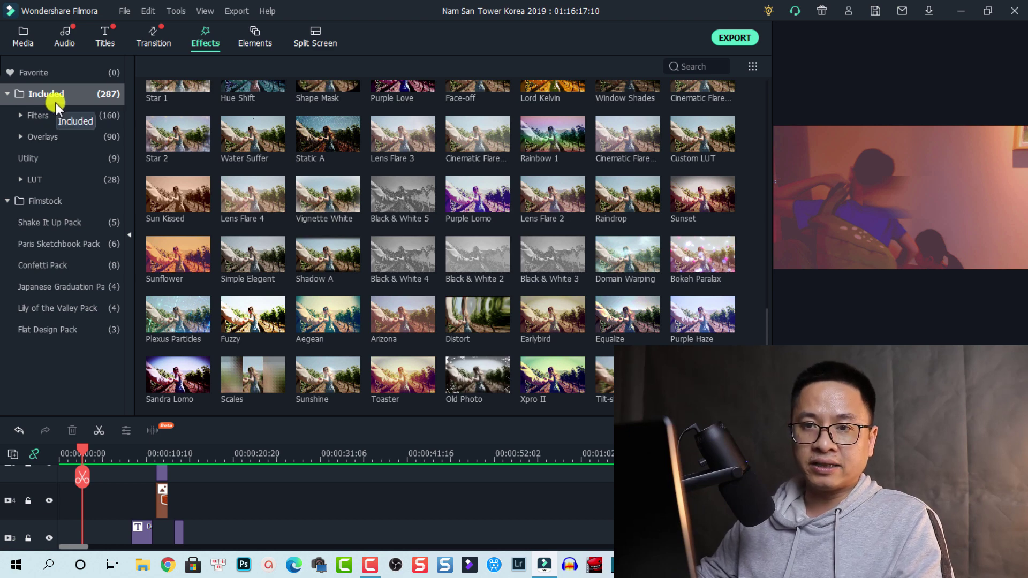
click(24, 43)
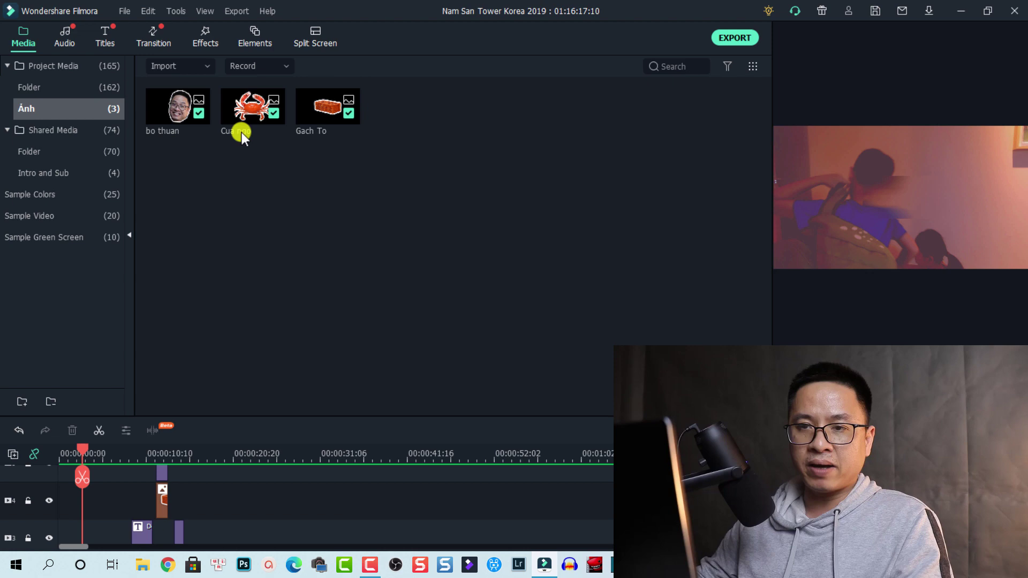
Open the 192-track audio library, hide and restore its category list, and raise the timeline divider.
click(65, 42)
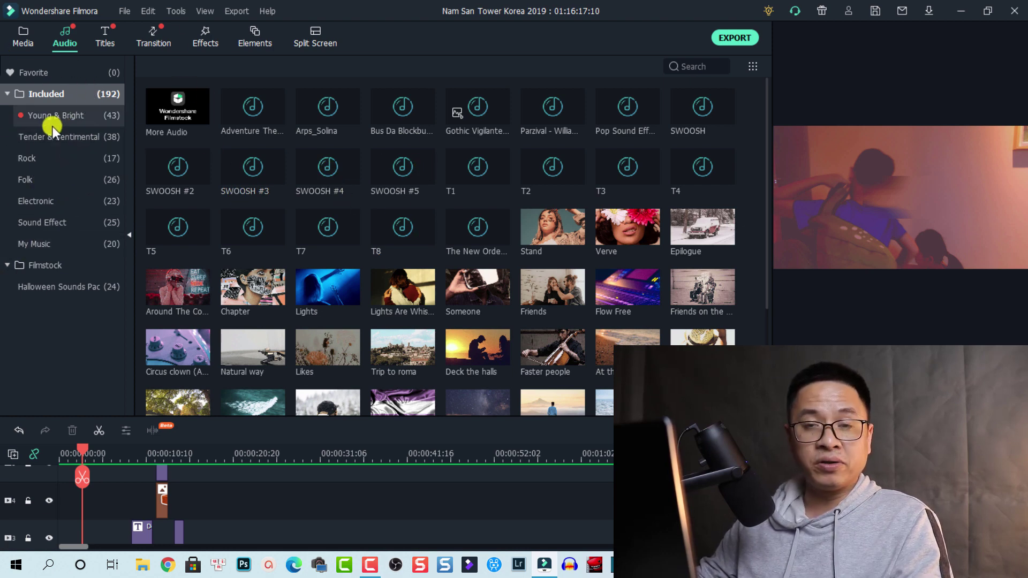
click(130, 234)
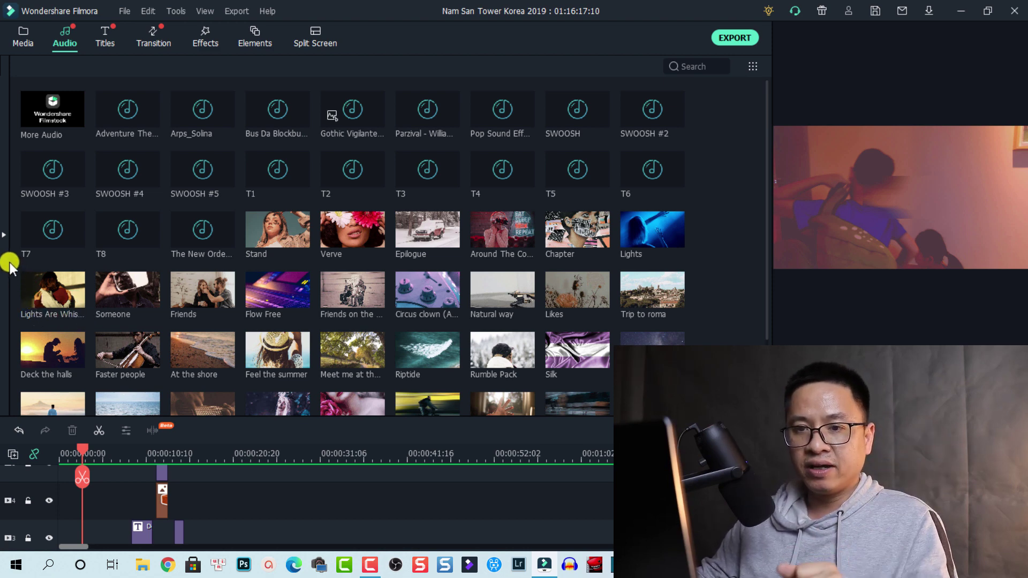
click(5, 235)
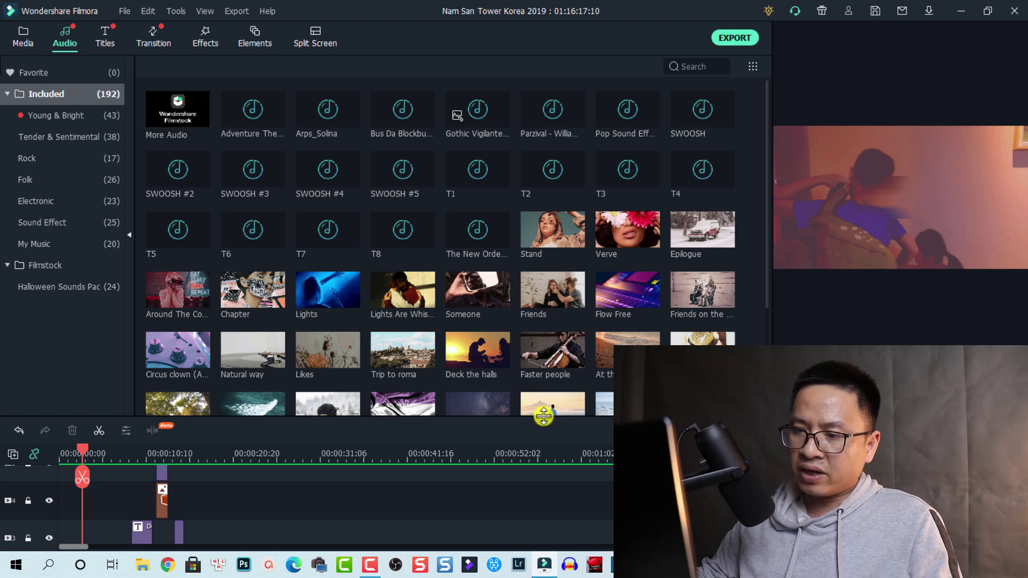
drag(543, 417, 555, 269)
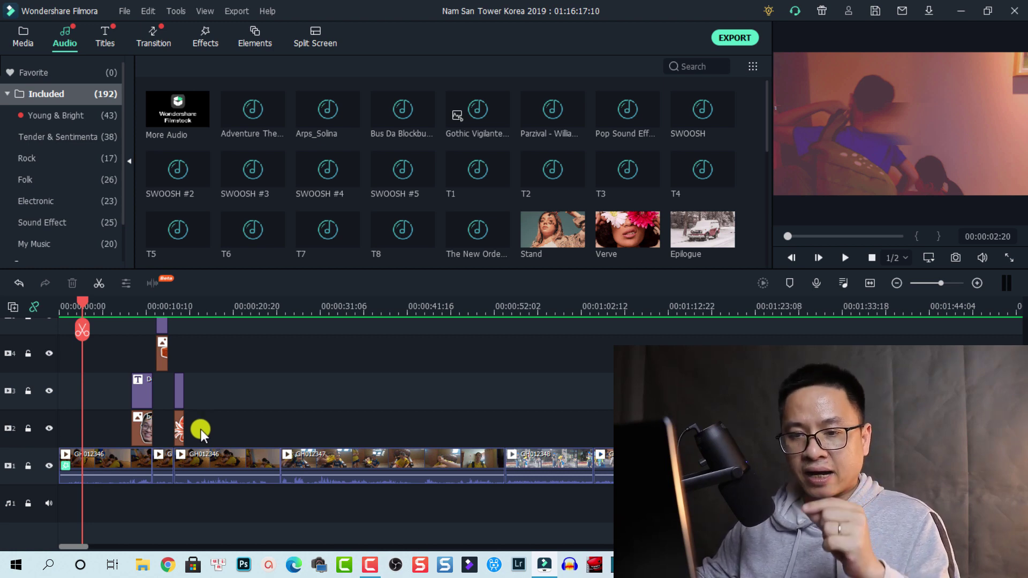
Change the timeline track height to Small, then to Normal, for taller video tracks.
right_click(57, 413)
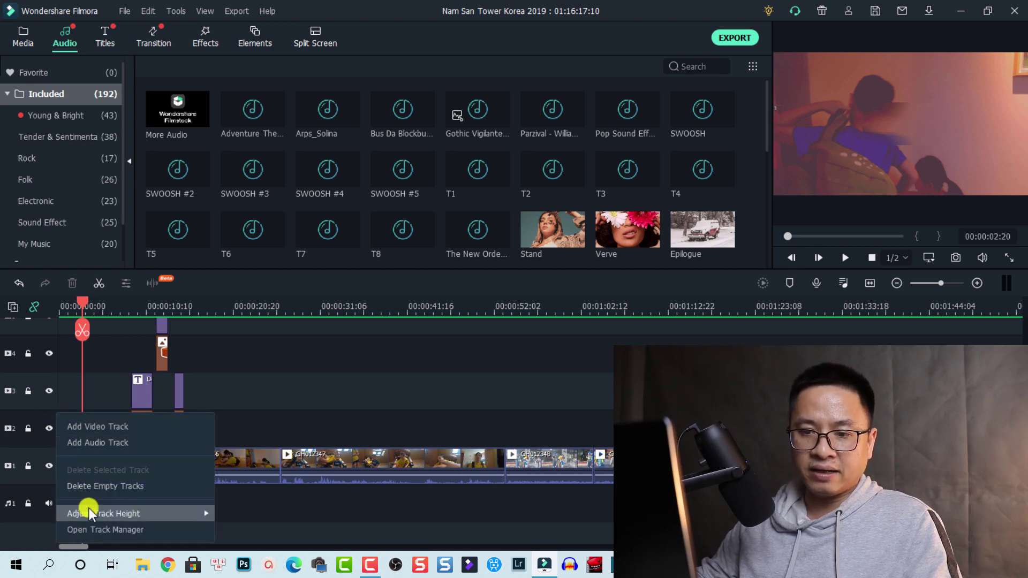
mouse_move(117, 515)
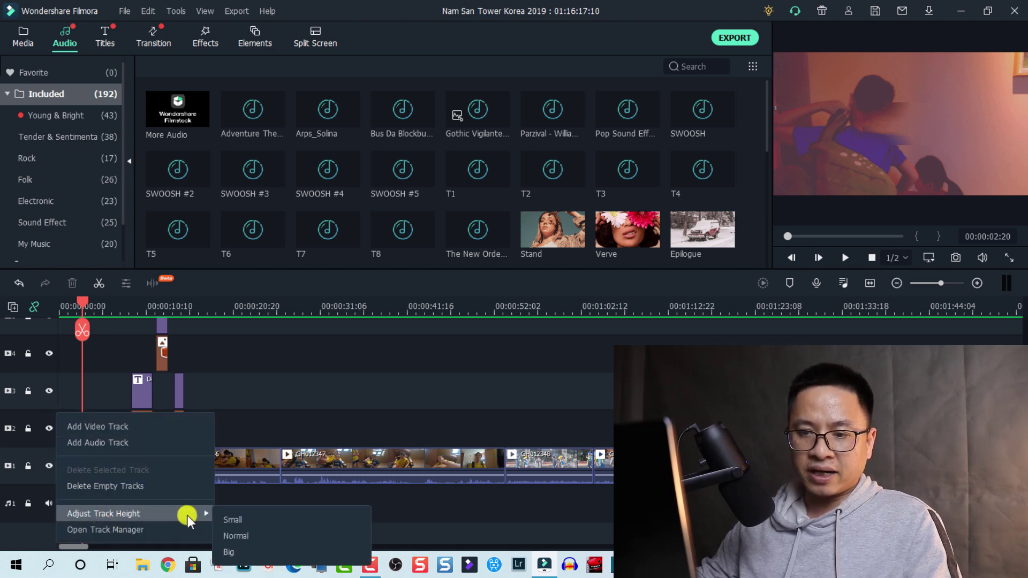
click(233, 520)
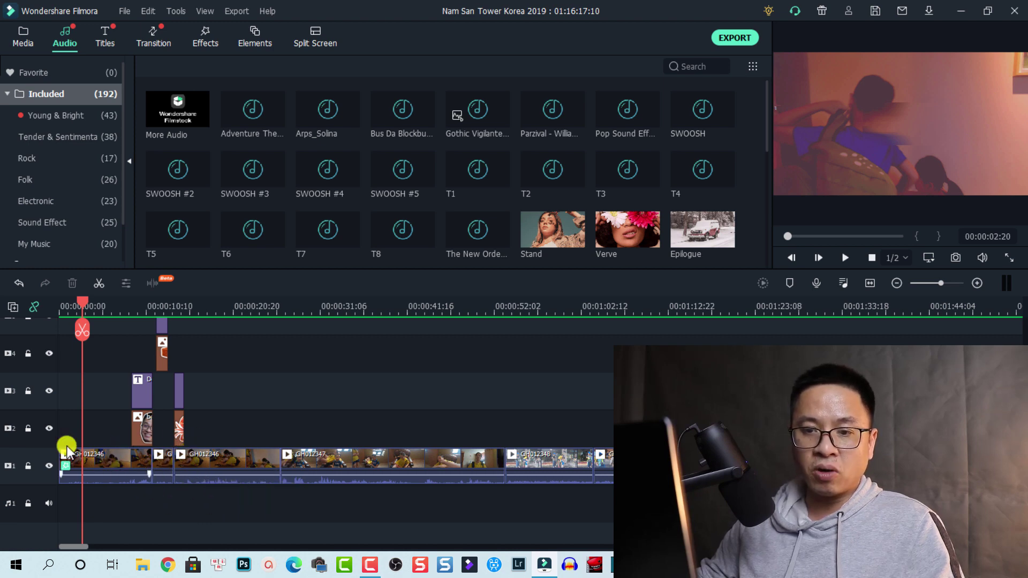
right_click(46, 447)
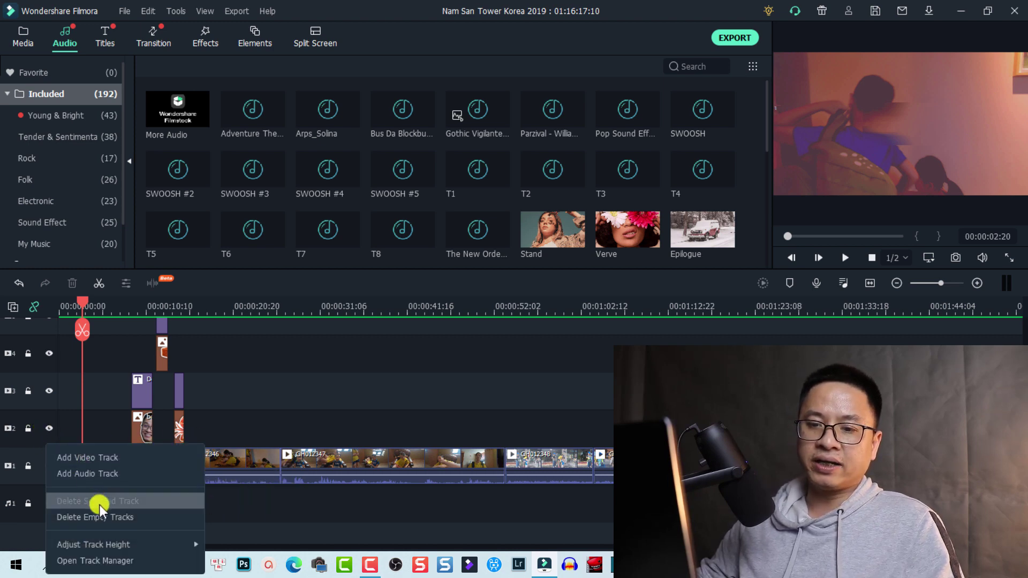
mouse_move(134, 545)
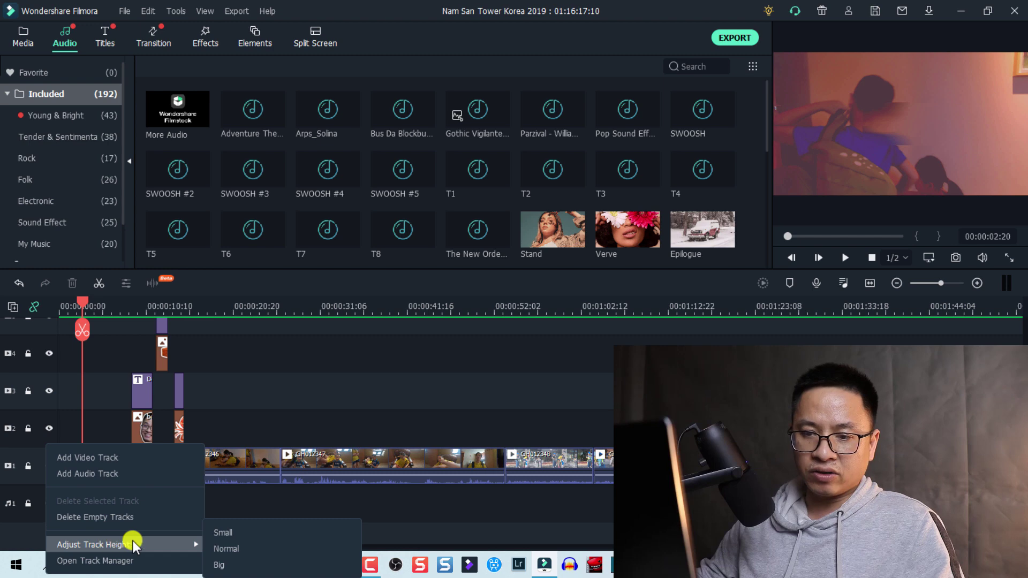
click(224, 549)
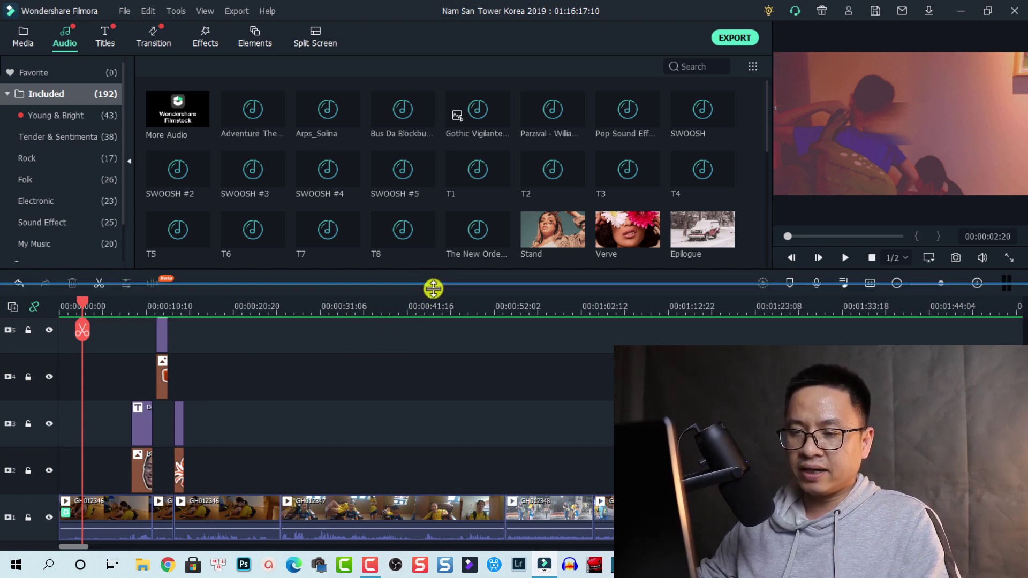
Make the library taller, widen the preview, and move the playhead to about 00:00:10.
drag(434, 353, 437, 388)
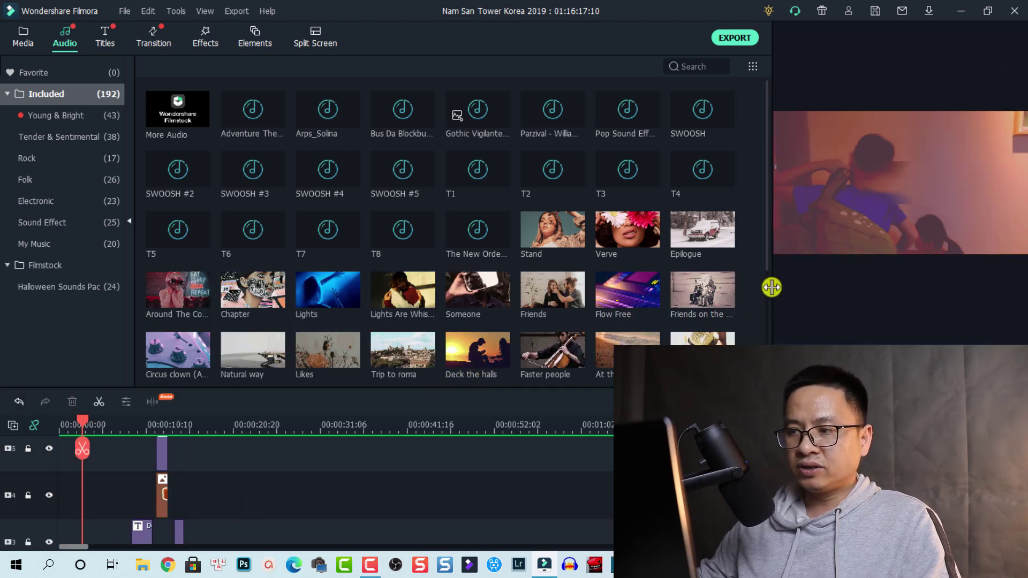
drag(771, 288, 495, 288)
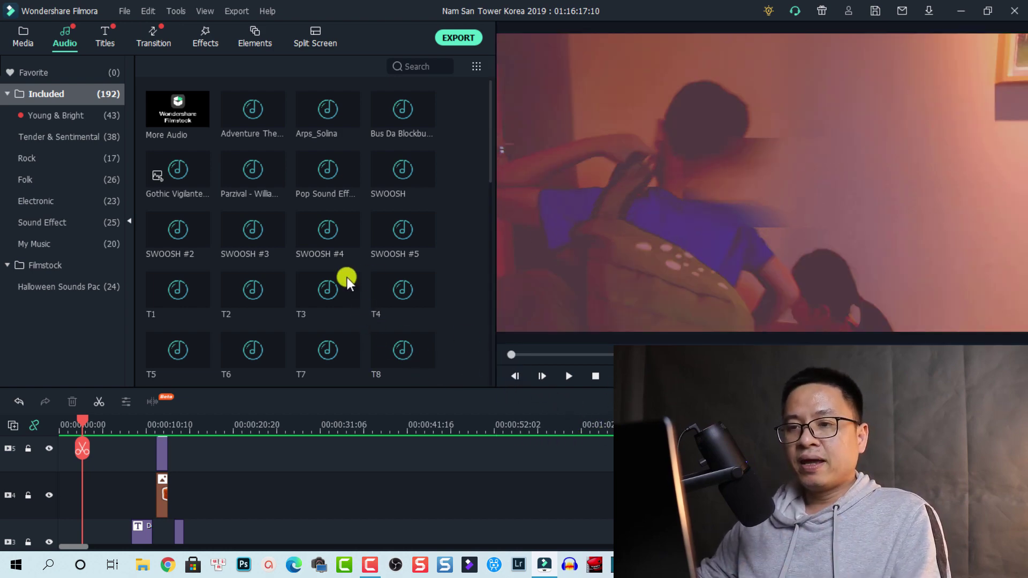
click(163, 433)
Select the title clip on the top track, view its context menu, then deselect it.
click(163, 467)
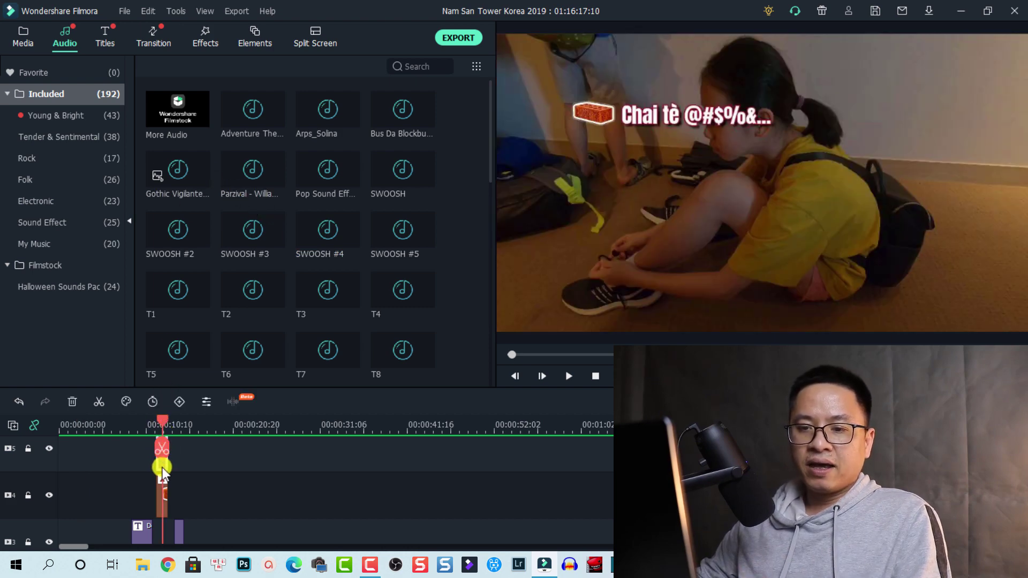
right_click(162, 467)
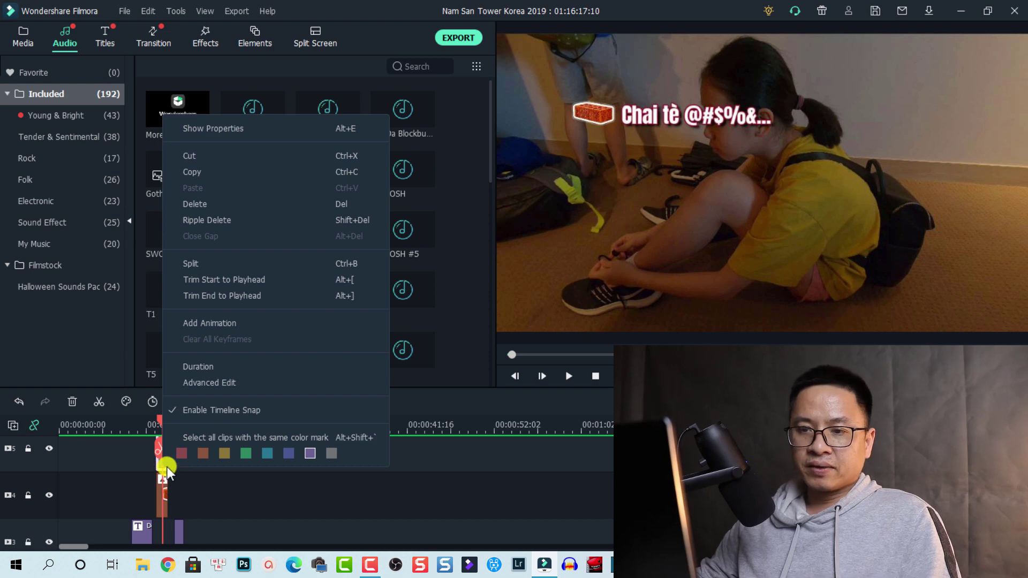
click(216, 479)
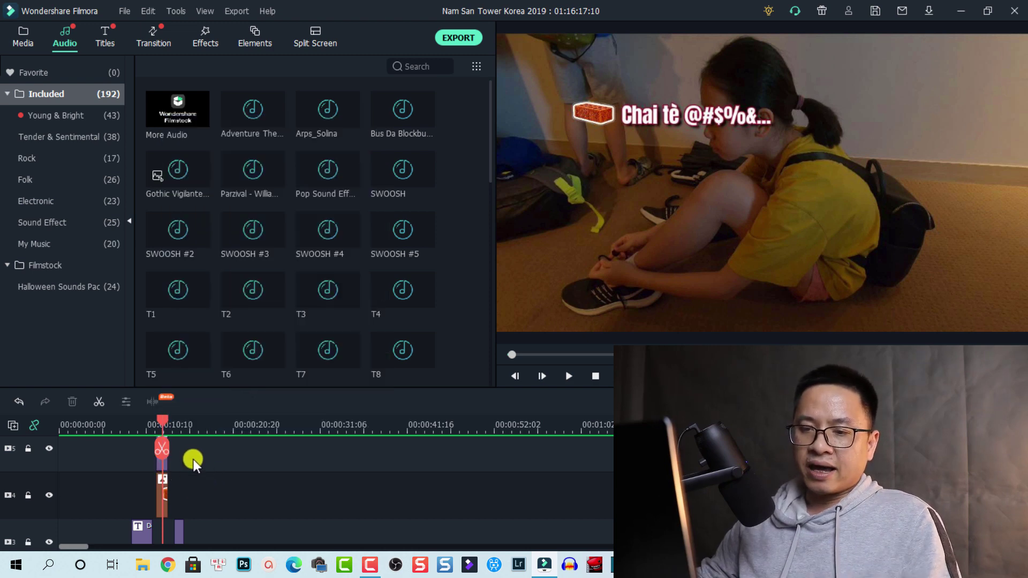
Select the 'Chai tè @#$%&...' title, widen its editing panel, and open Advanced Text Edit.
click(163, 469)
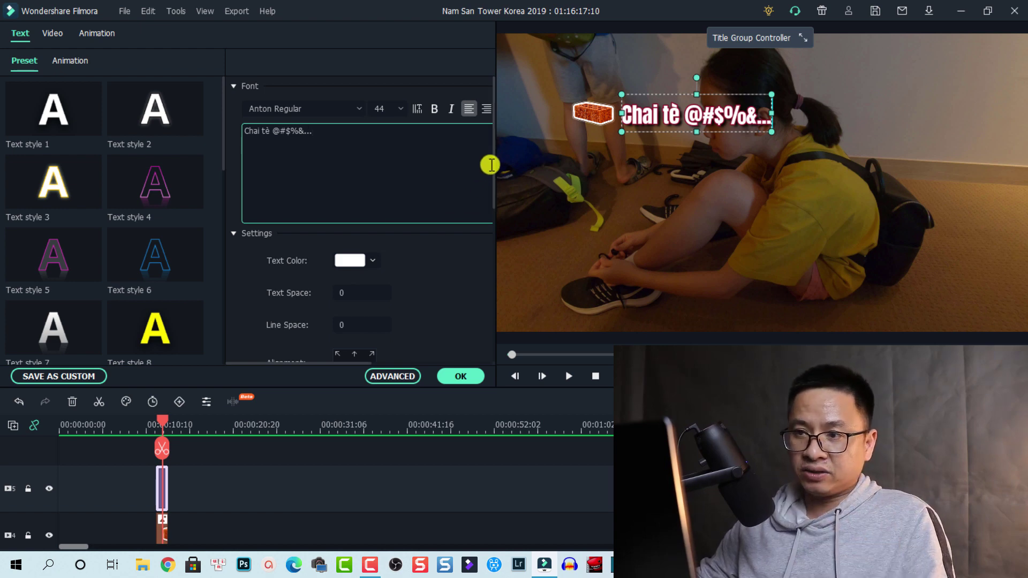
mouse_move(494, 168)
mouse_down()
mouse_move(491, 329)
mouse_move(478, 211)
mouse_move(486, 131)
mouse_move(494, 181)
mouse_up()
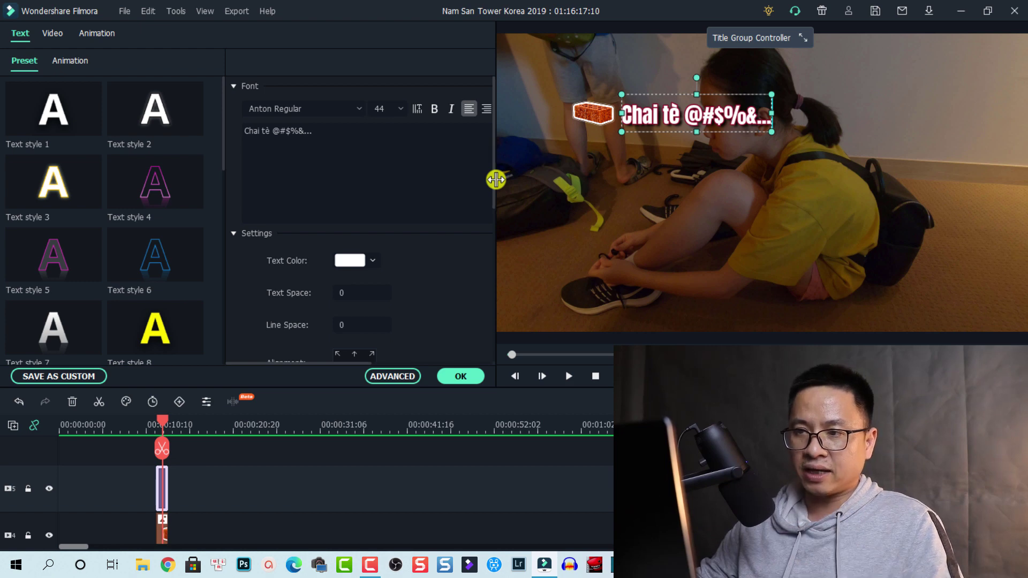
drag(496, 179, 701, 197)
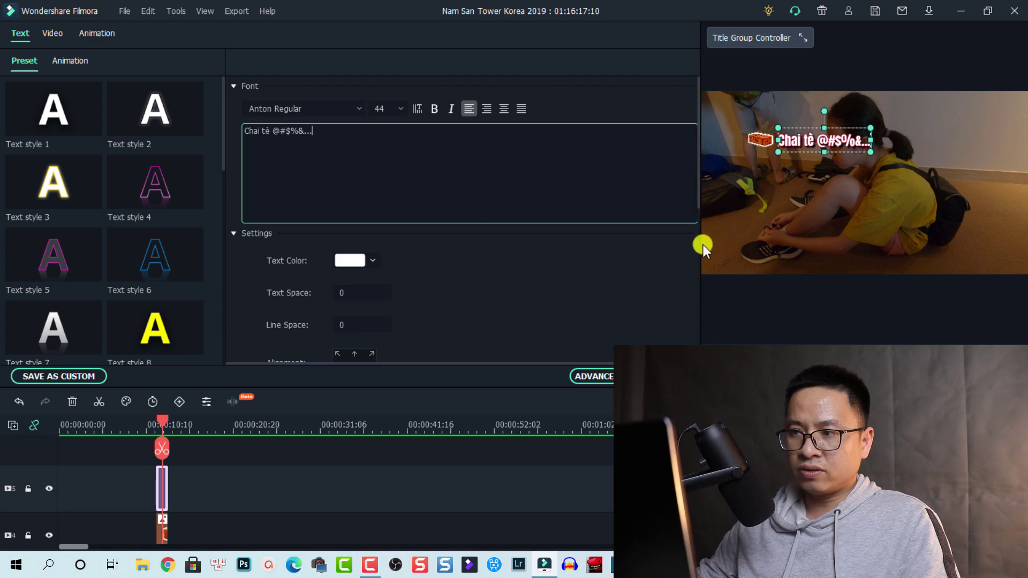
drag(701, 242, 764, 246)
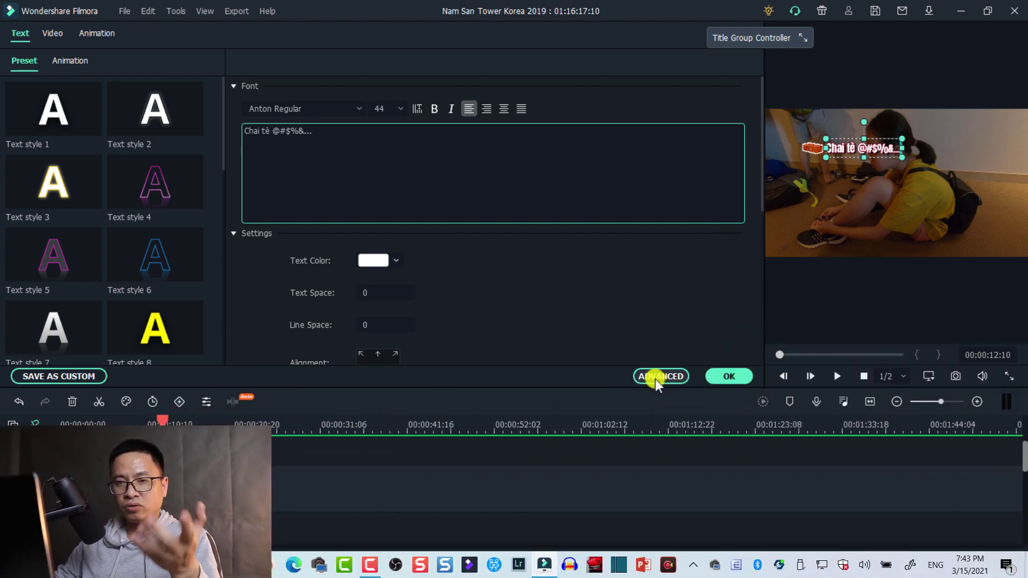
click(656, 376)
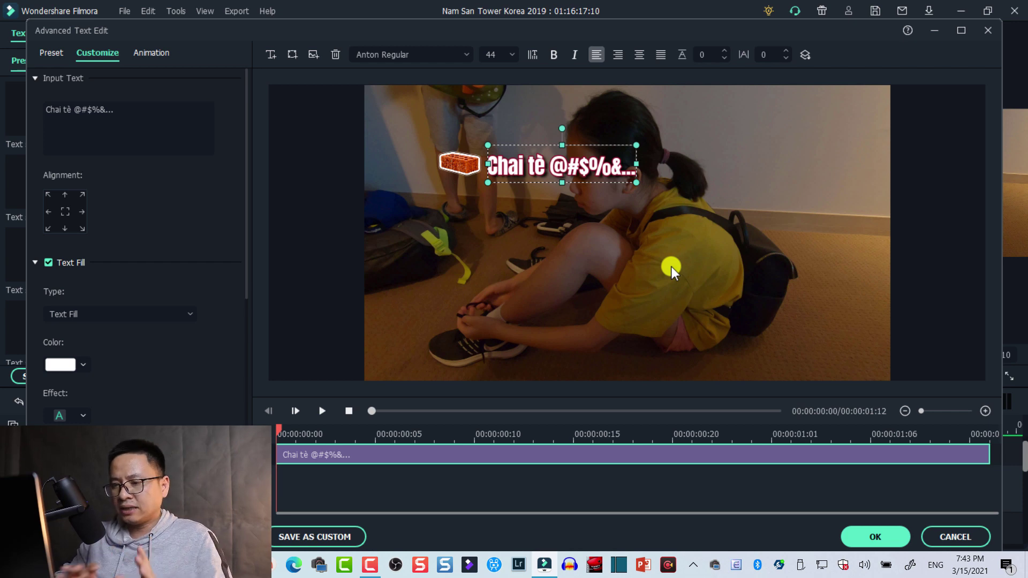
click(960, 33)
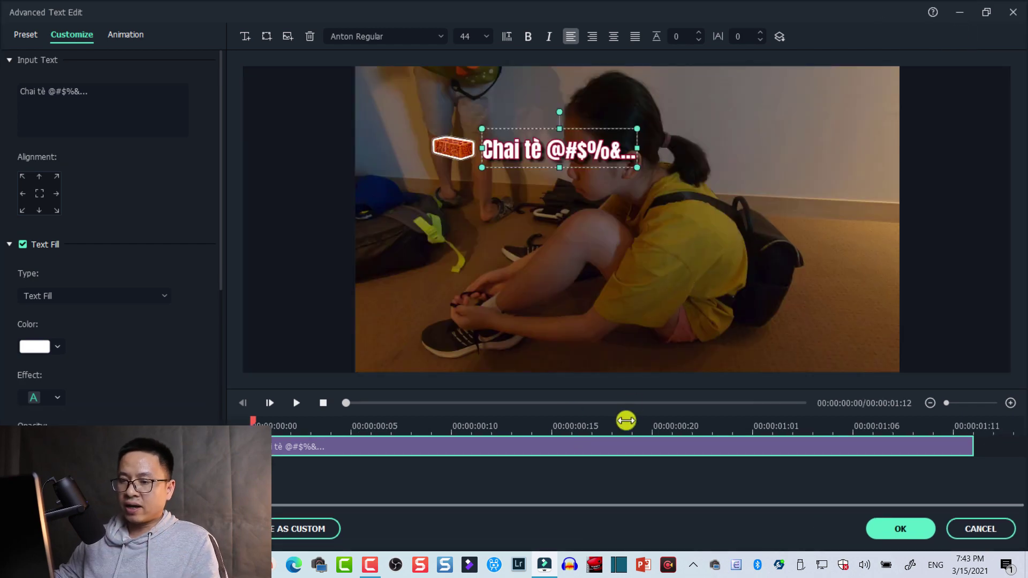
click(985, 20)
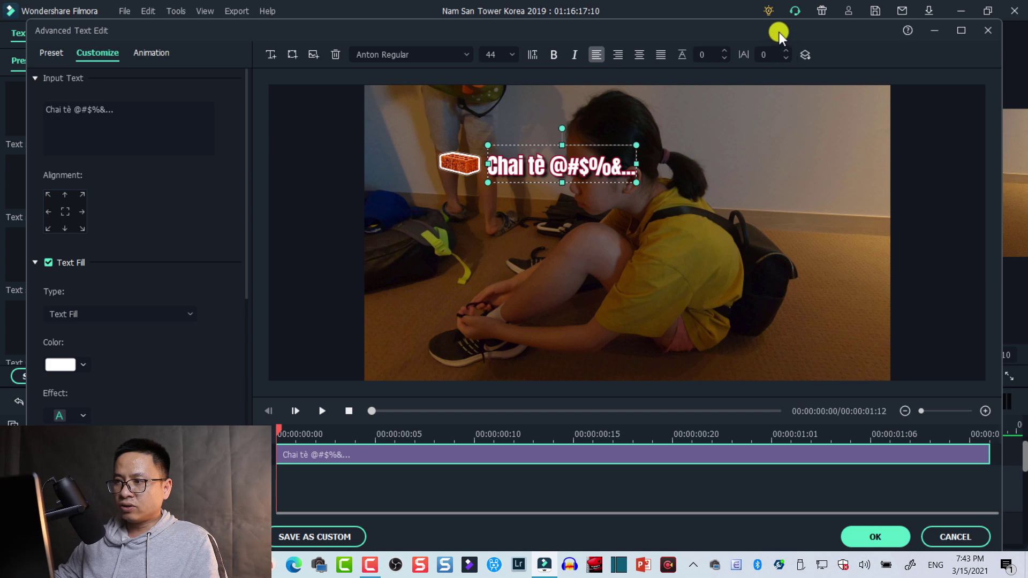
Move and shrink the Advanced Text Edit window to reveal the main preview, then close it.
drag(780, 32, 703, 14)
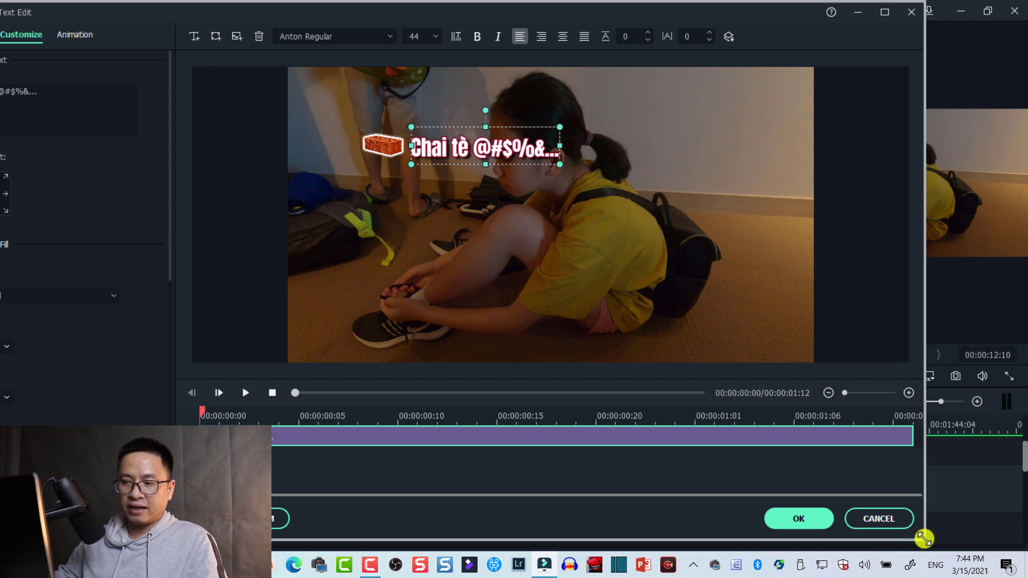
drag(924, 539, 692, 368)
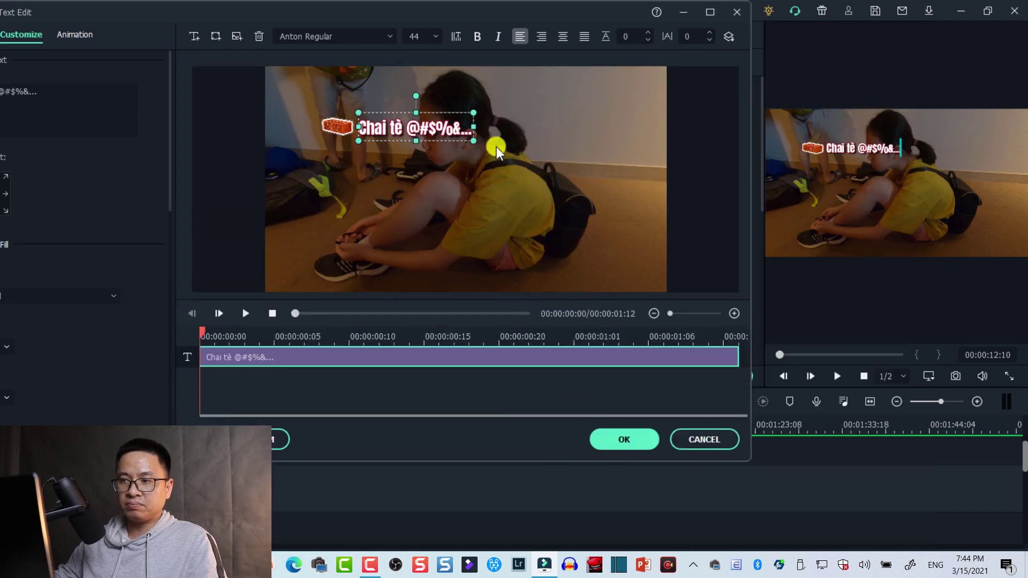
drag(424, 13, 495, 27)
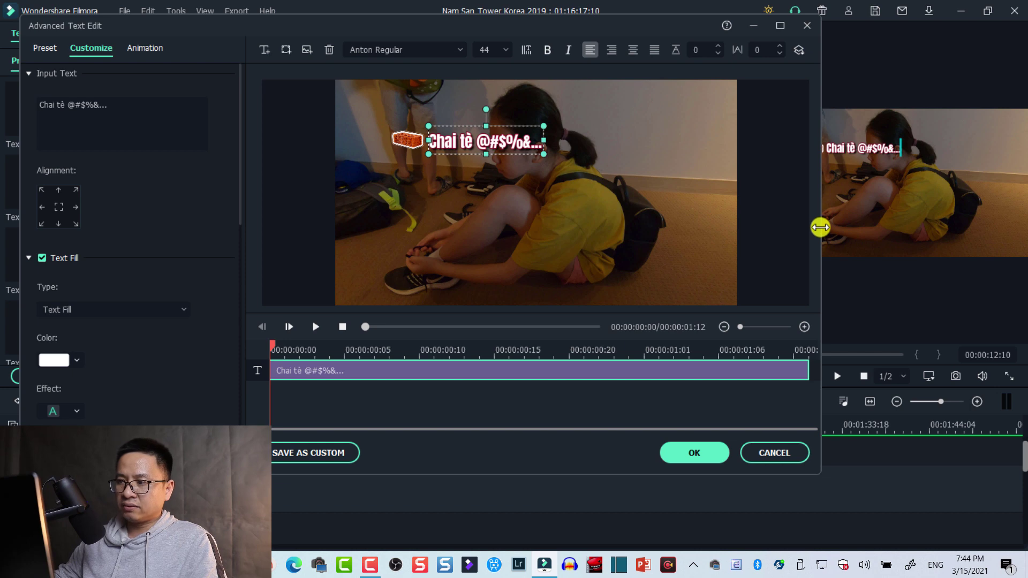
drag(820, 227, 936, 226)
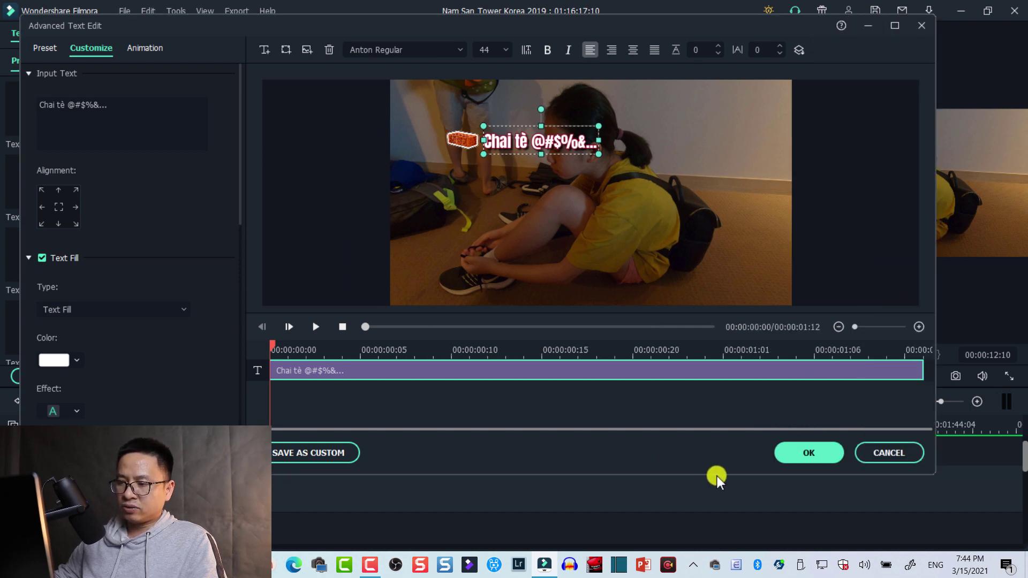
drag(716, 473, 714, 525)
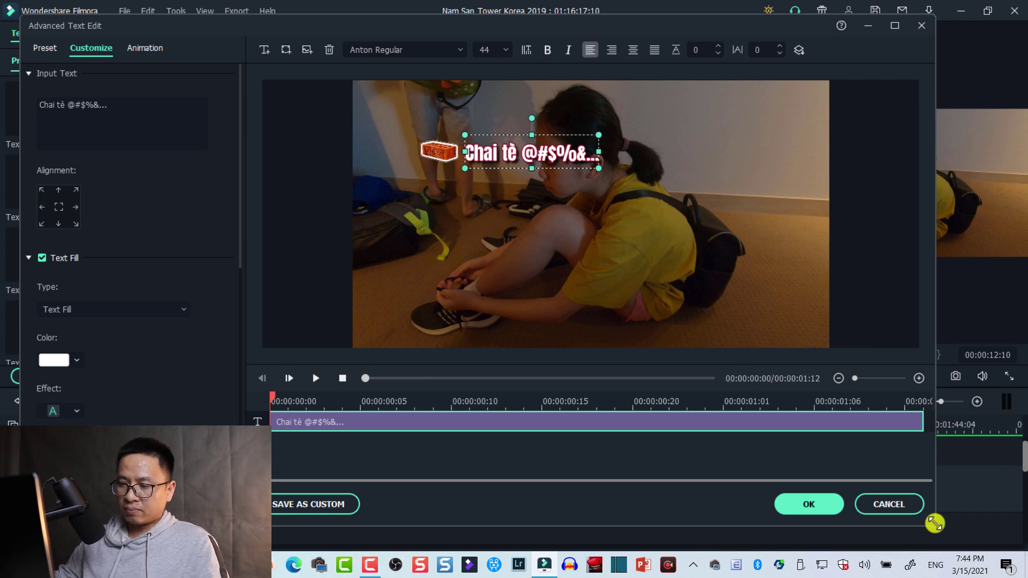
drag(935, 523, 500, 205)
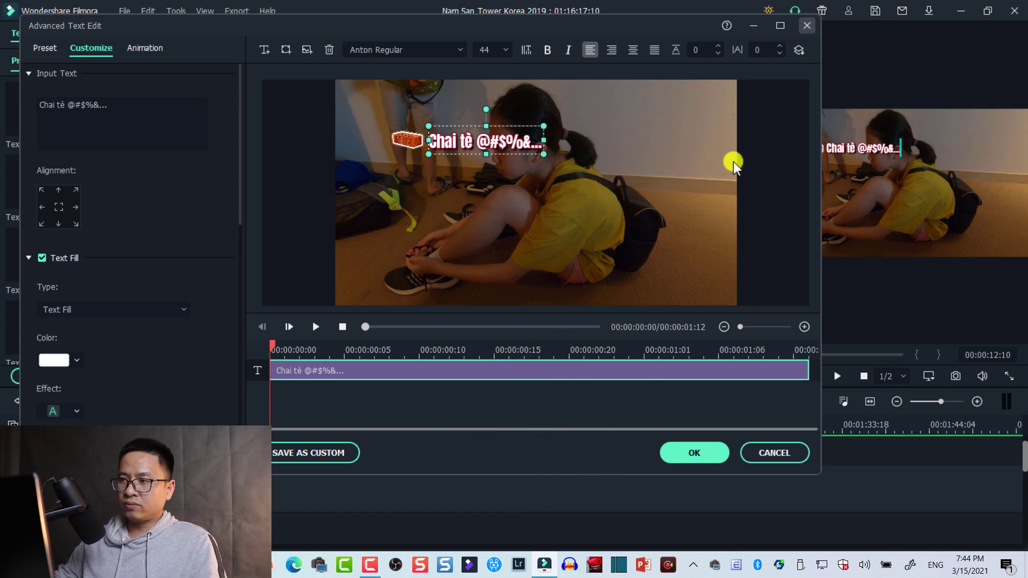
key(Escape)
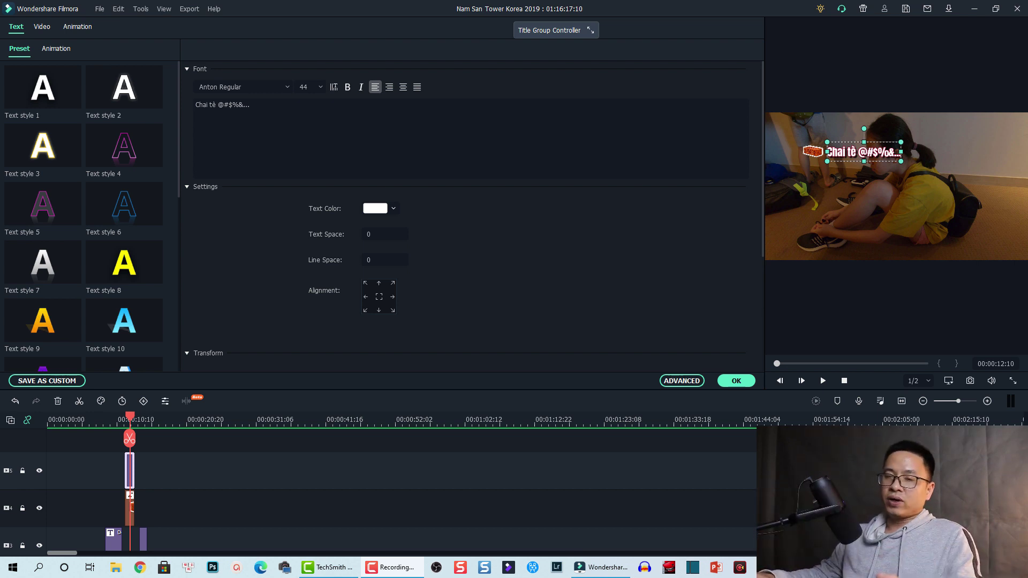
Confirm the title edits with OK, closing the Text panel.
click(737, 381)
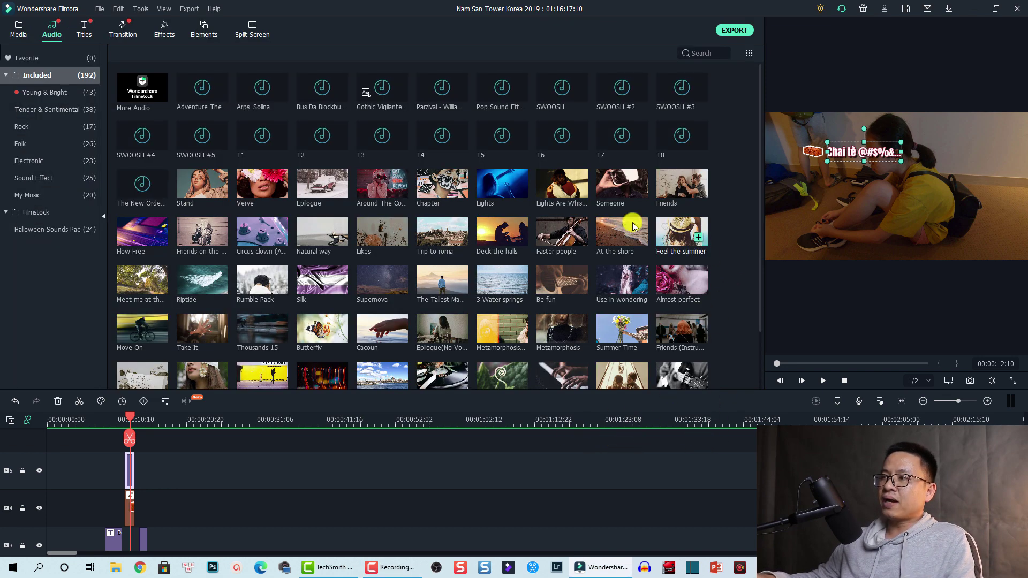
Scroll the audio grid, then switch to the Effects library listing 287 effects like Strong Glitch.
scroll(400, 291, down, 2)
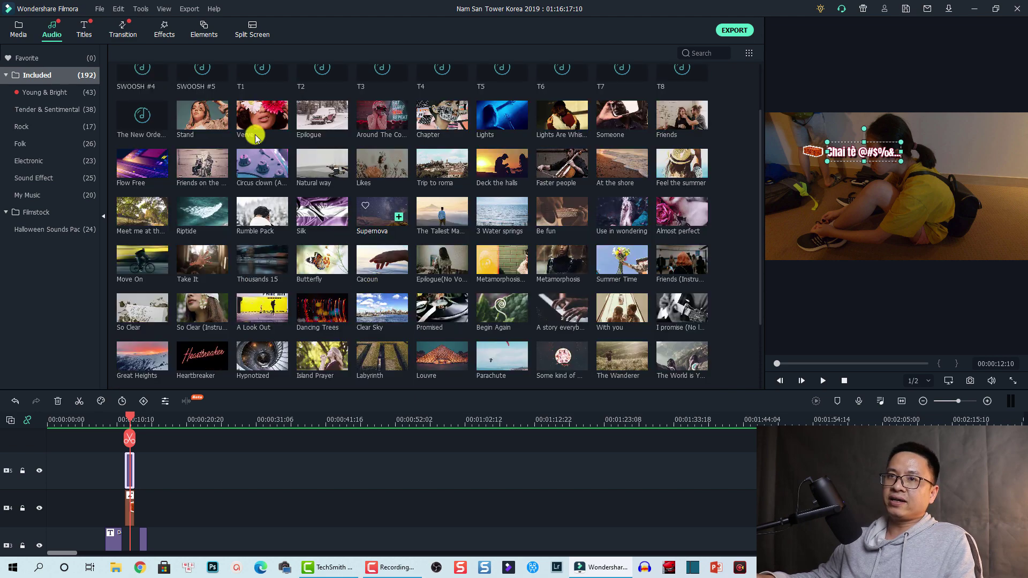
scroll(268, 171, up, 2)
click(164, 31)
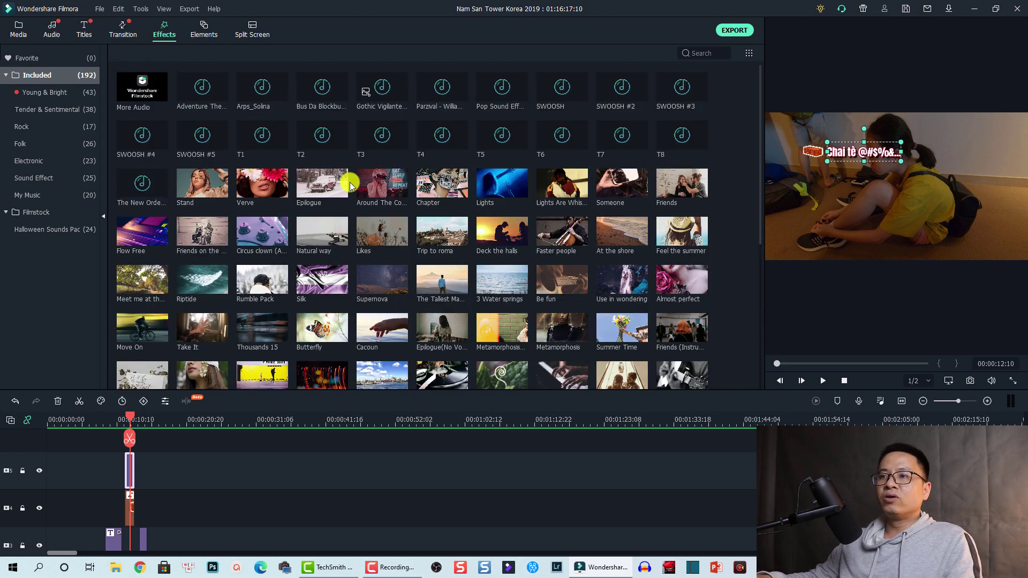
scroll(407, 236, down, 5)
scroll(364, 217, up, 5)
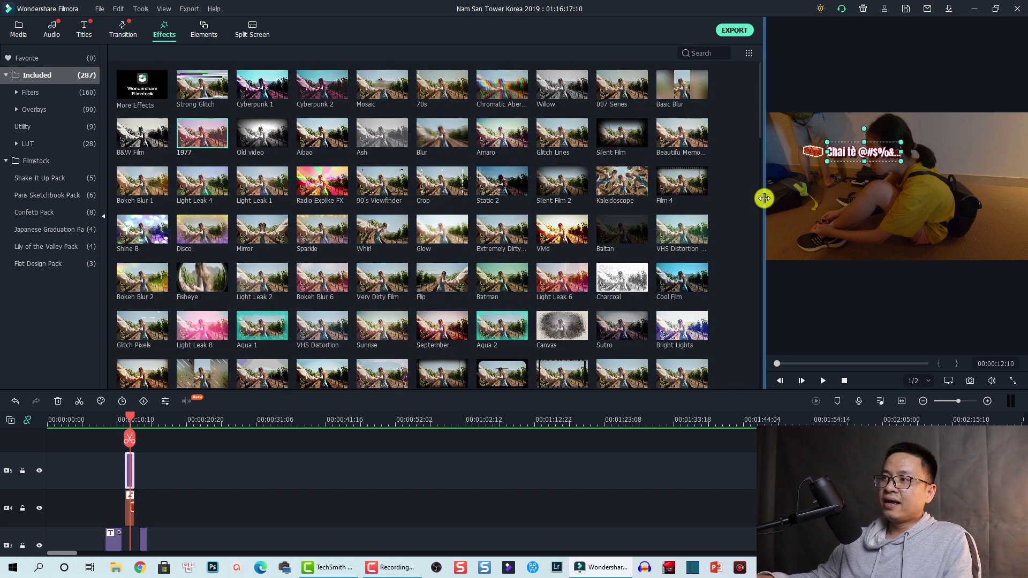
Widen the preview over the effects grid and heighten the timeline to reveal the main video track.
drag(764, 197, 463, 219)
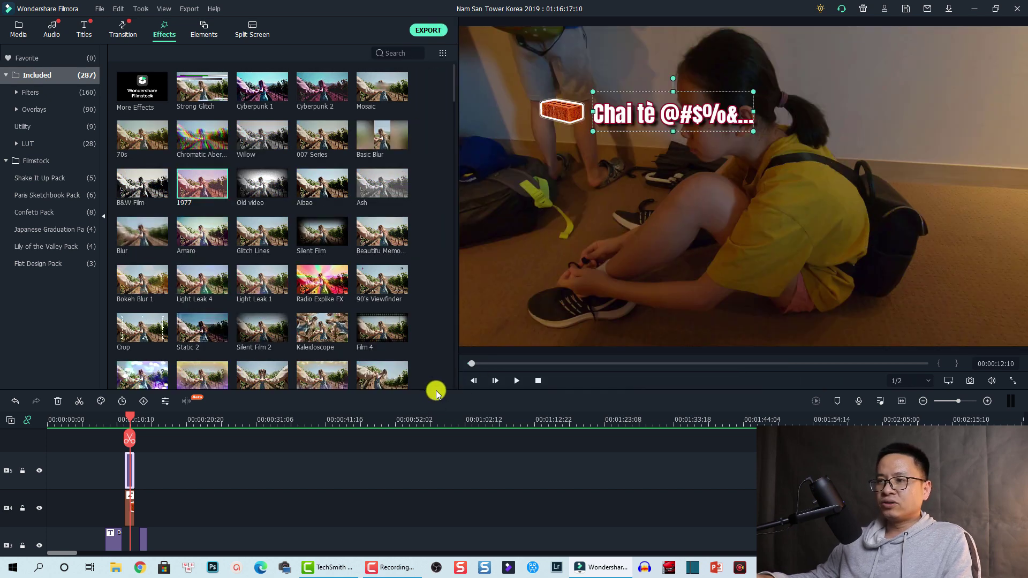
drag(435, 389, 432, 318)
scroll(330, 468, down, 2)
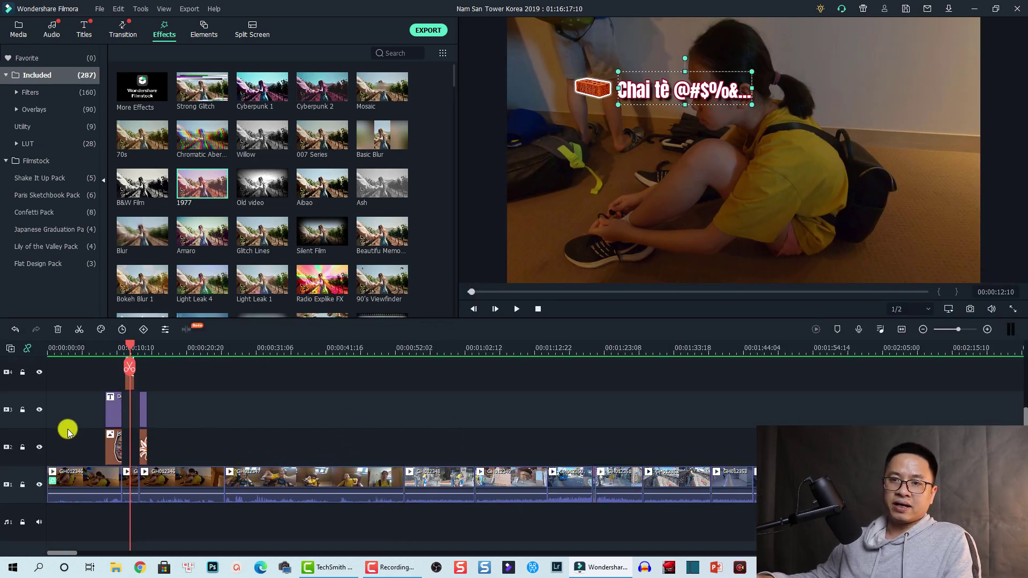
Set all timeline tracks to Normal height, then scroll further down the effects grid.
right_click(32, 425)
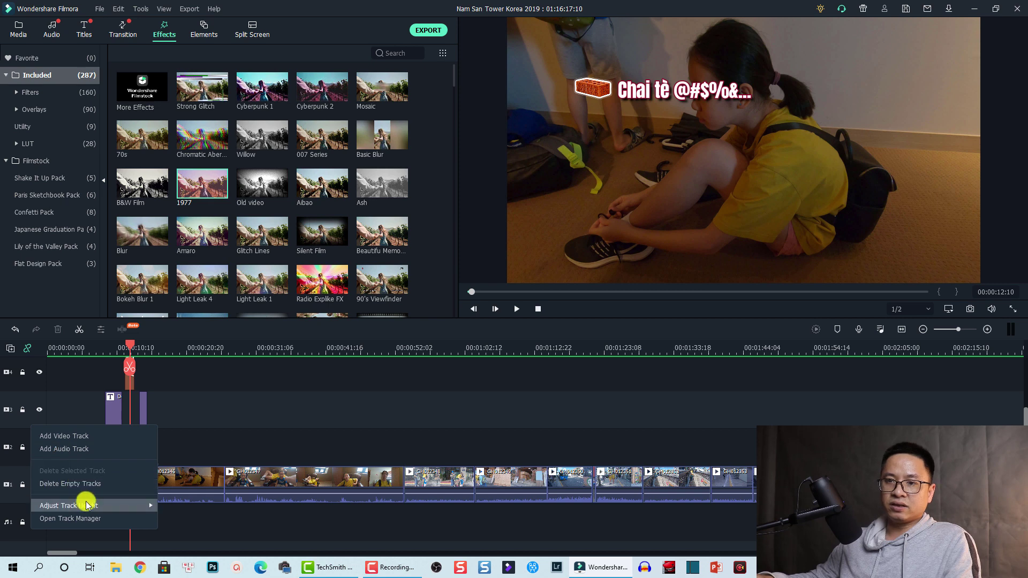
mouse_move(86, 505)
click(180, 529)
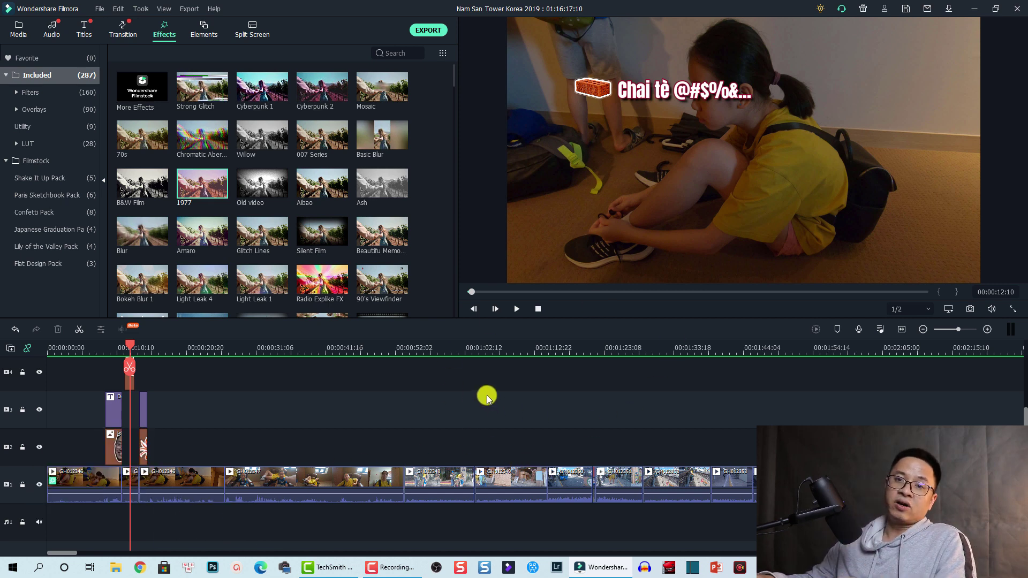
scroll(343, 209, down, 5)
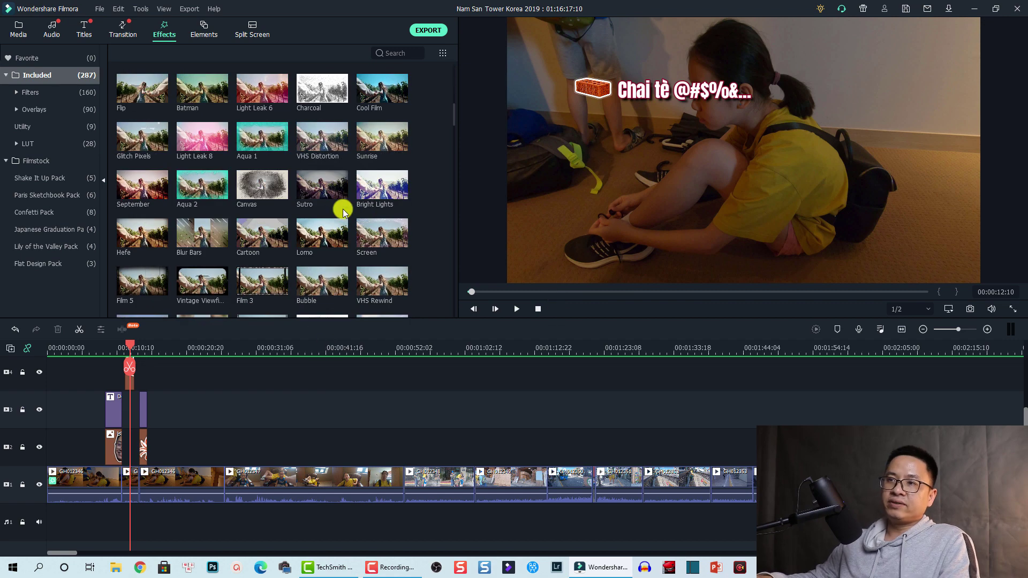
scroll(342, 209, down, 5)
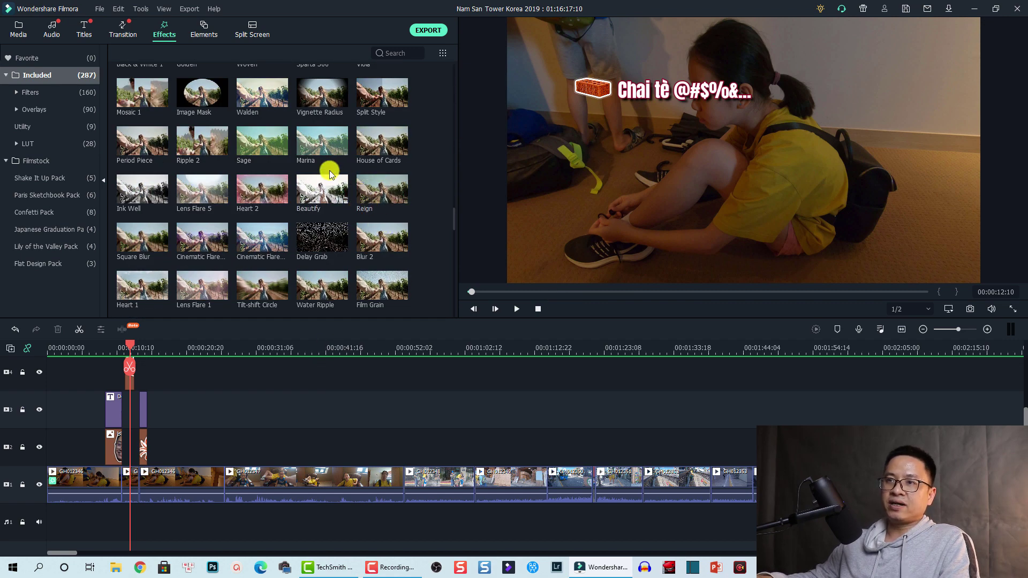
Open the titles library filtered to the Titles (42) category and browse its presets.
click(82, 31)
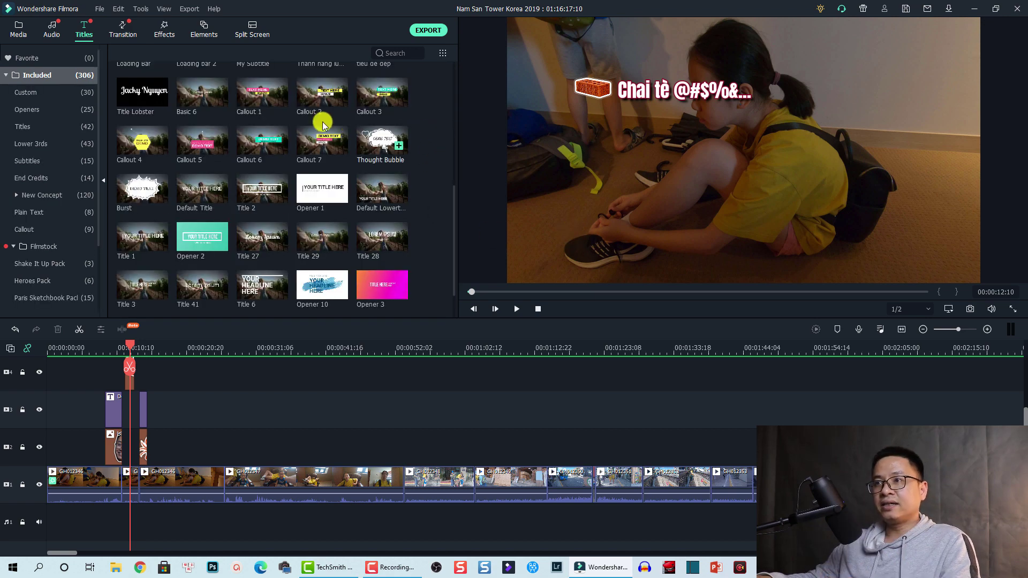
click(27, 127)
scroll(267, 179, down, 4)
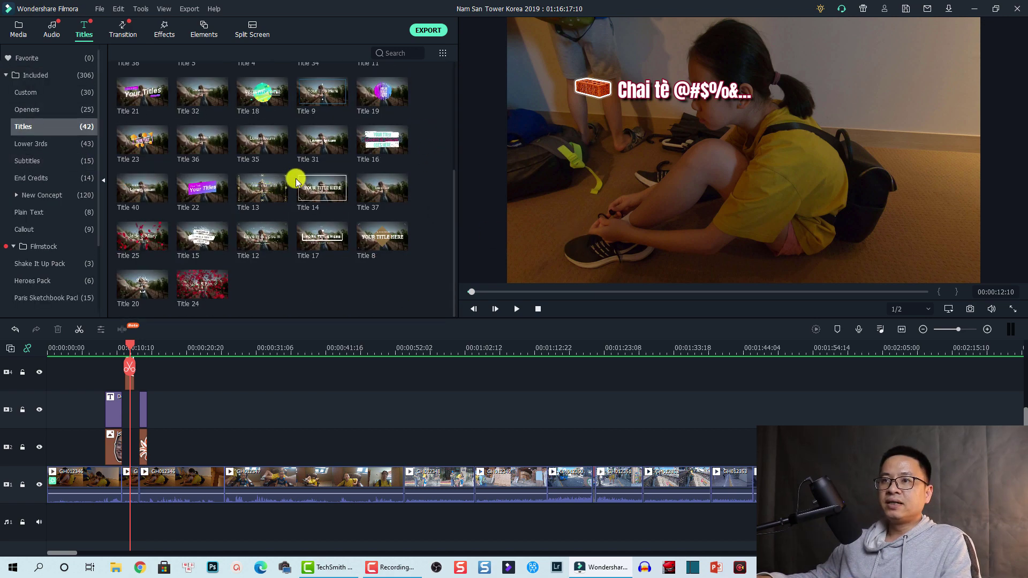
scroll(388, 252, up, 4)
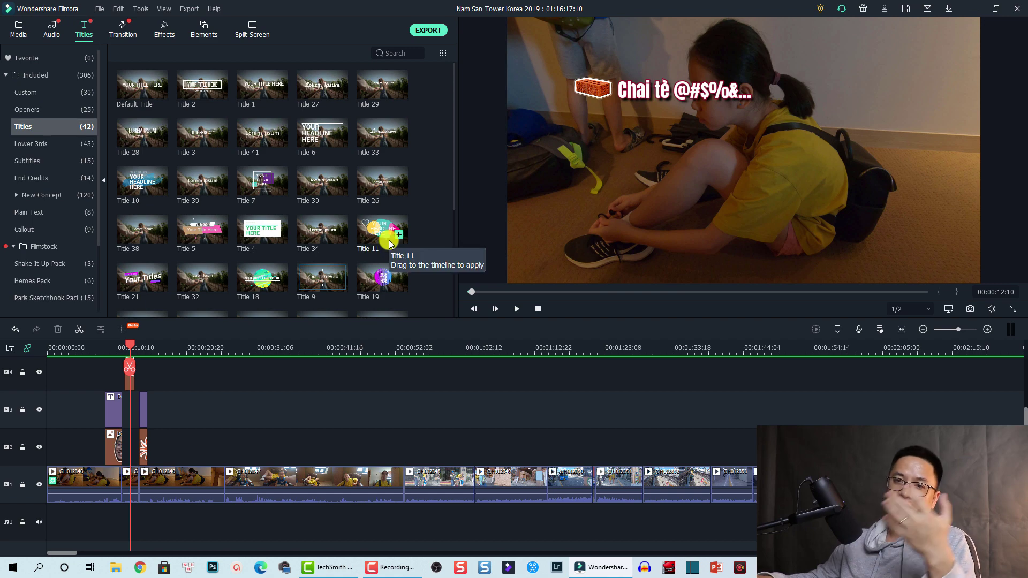